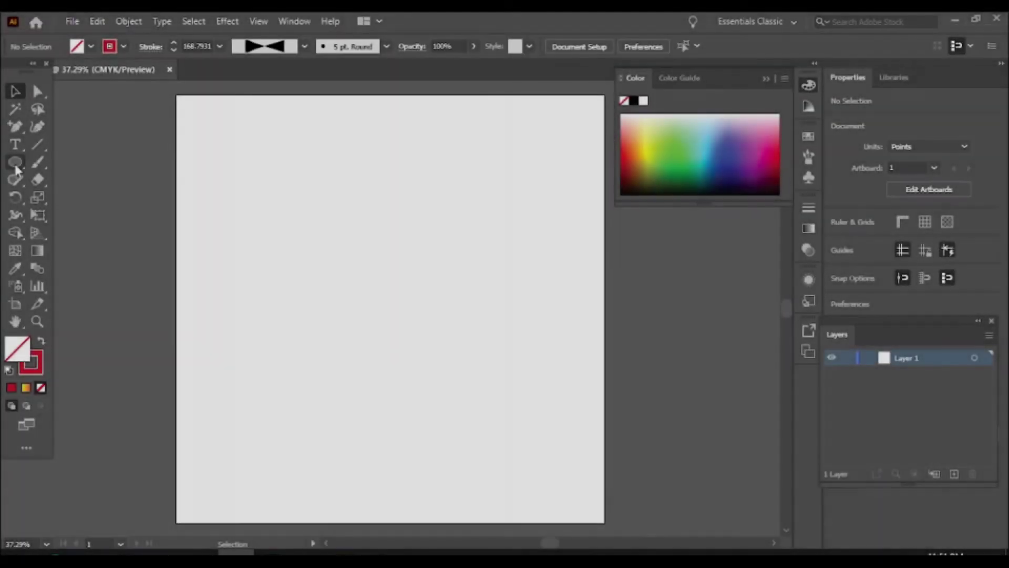
Open the Rectangle tool flyout to reveal the Line Segment and other shape tools.
left_click(16, 167)
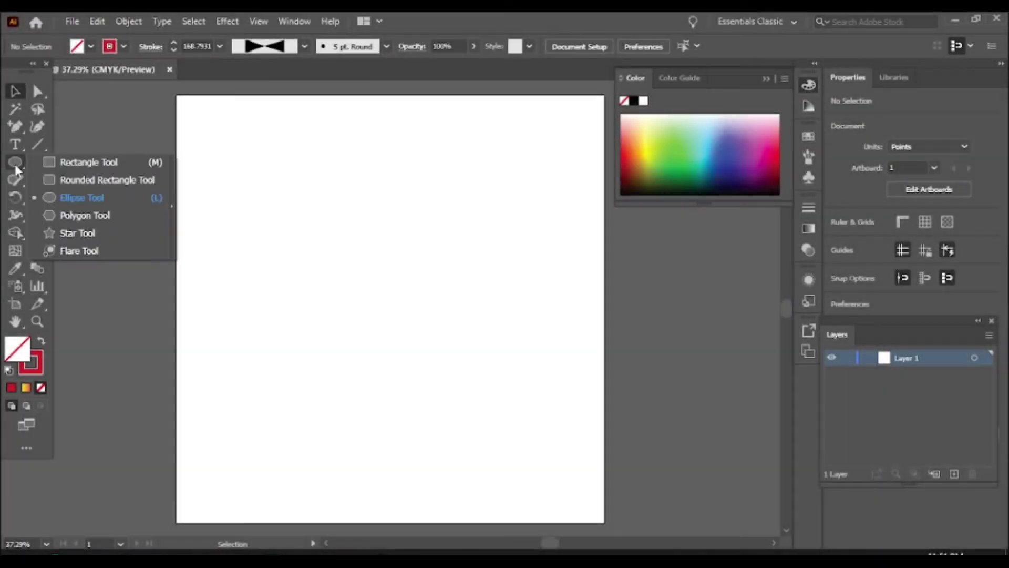
Draw a long horizontal line across the upper artboard with a 57 pt stroke.
left_click(38, 143)
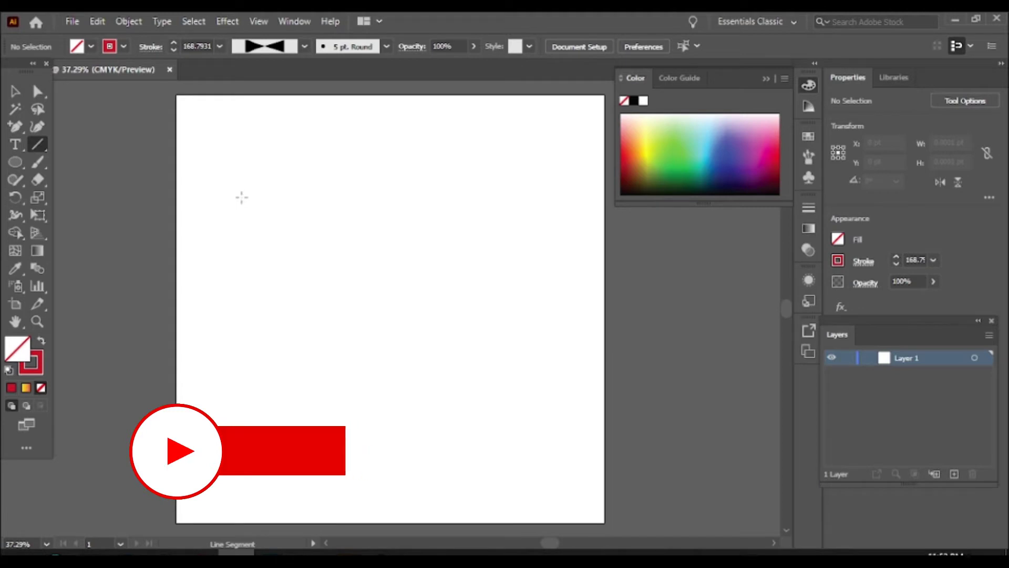
left_click_drag(278, 226, 484, 233)
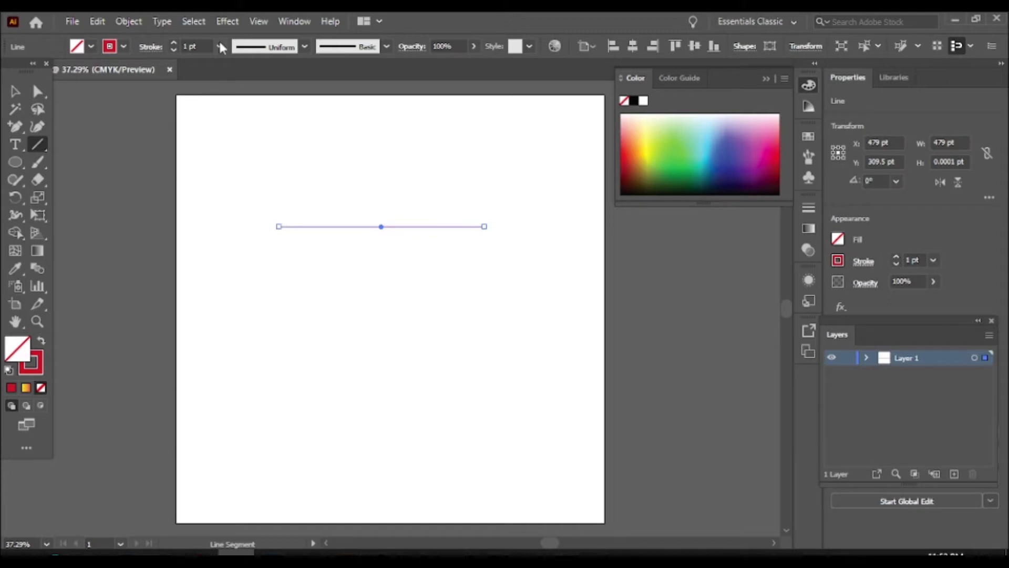
left_click(173, 45)
type("57")
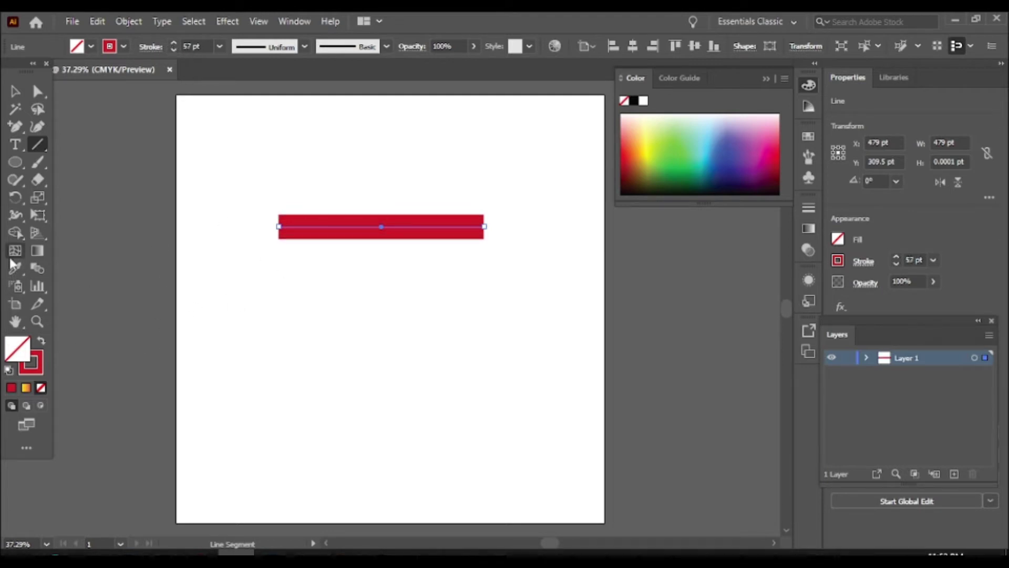
left_click(16, 216)
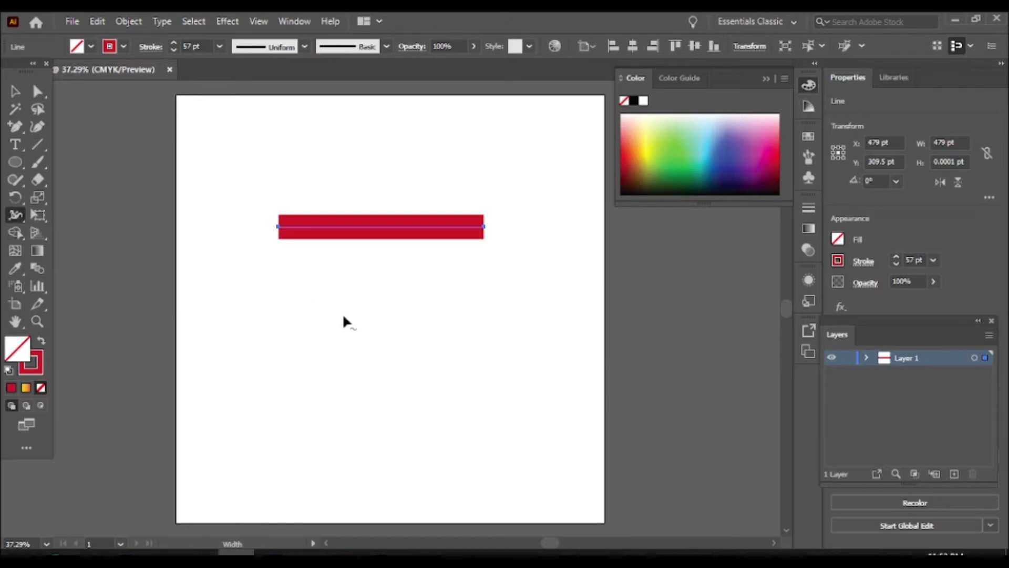
left_click_drag(279, 226, 371, 230)
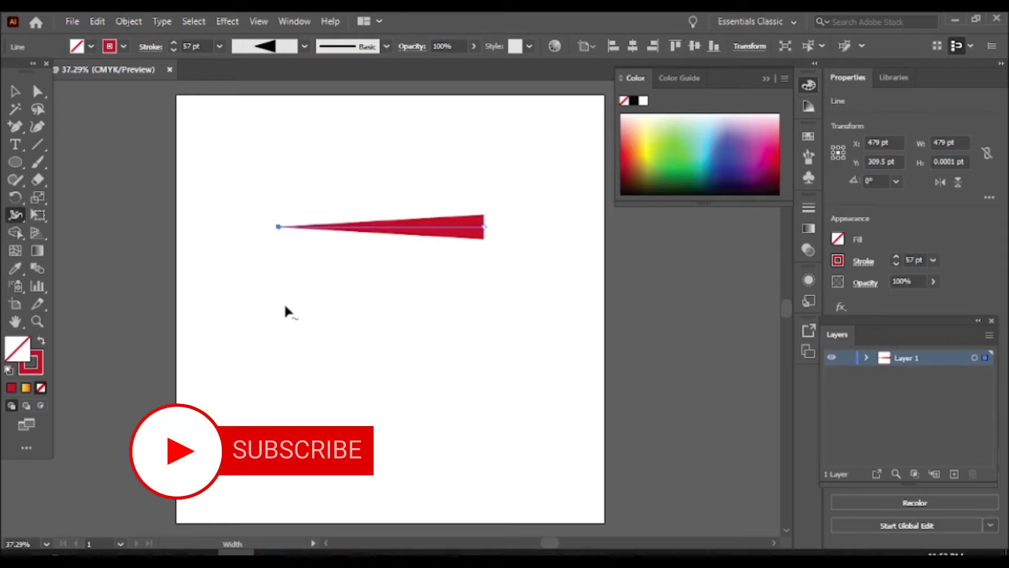
key("v")
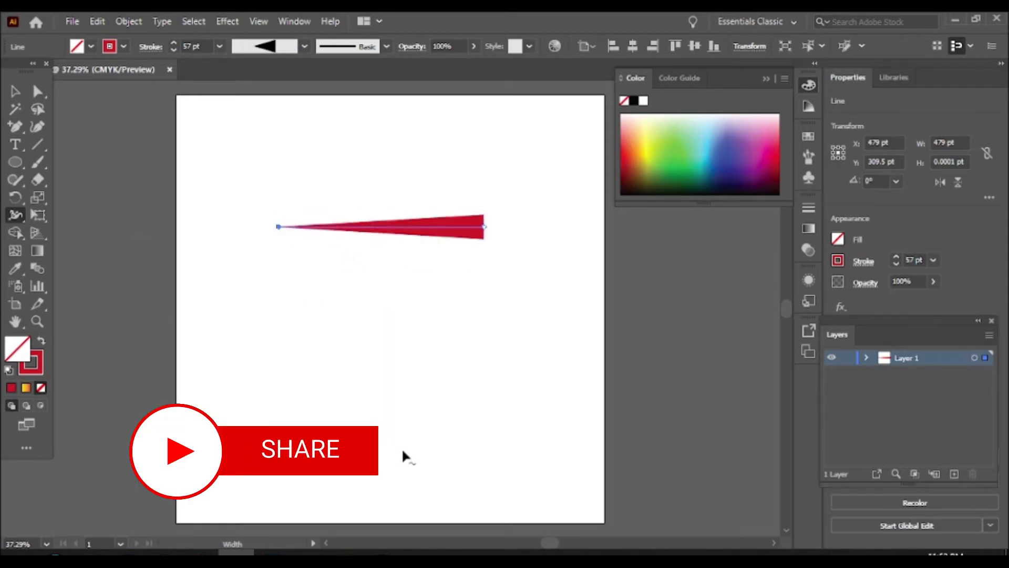
key("ctrl+z")
key("shift+w")
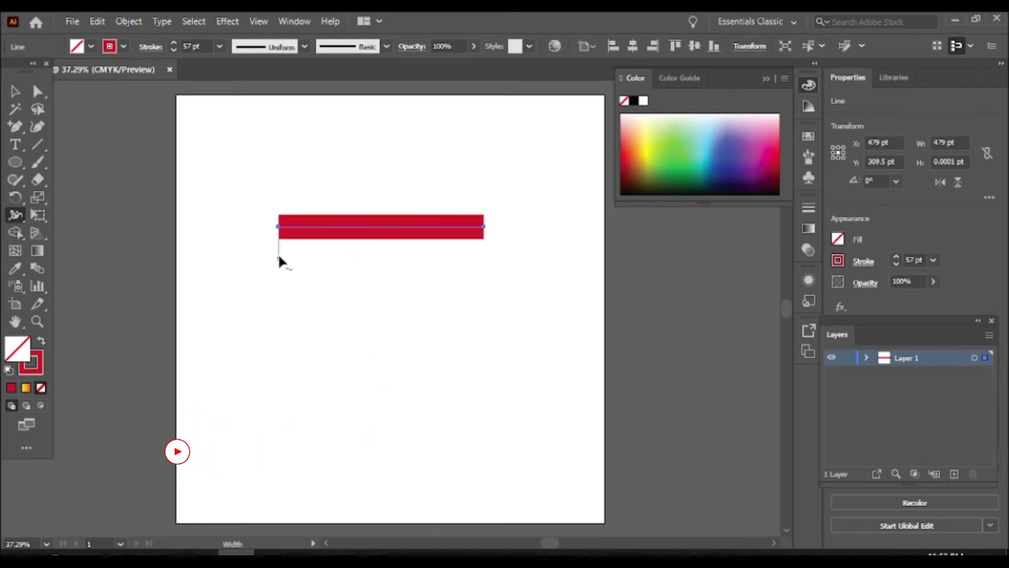
left_click_drag(279, 227, 199, 232)
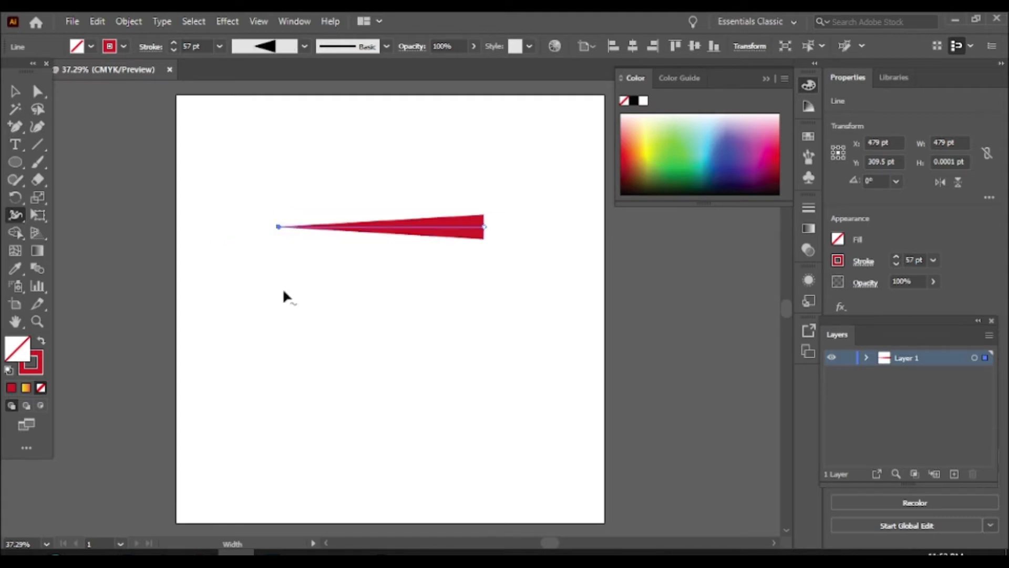
key("ctrl+z")
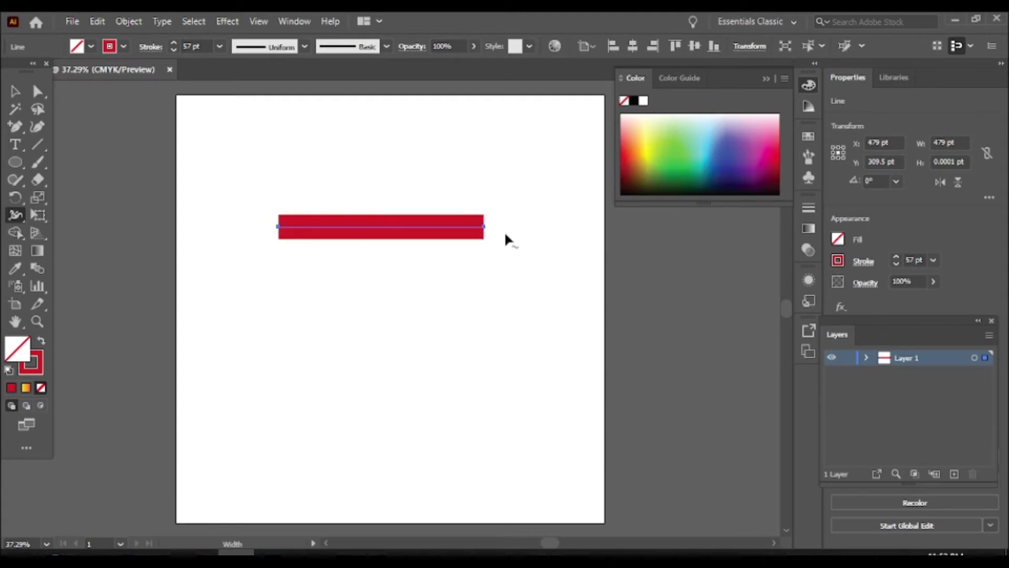
left_click_drag(485, 227, 450, 235)
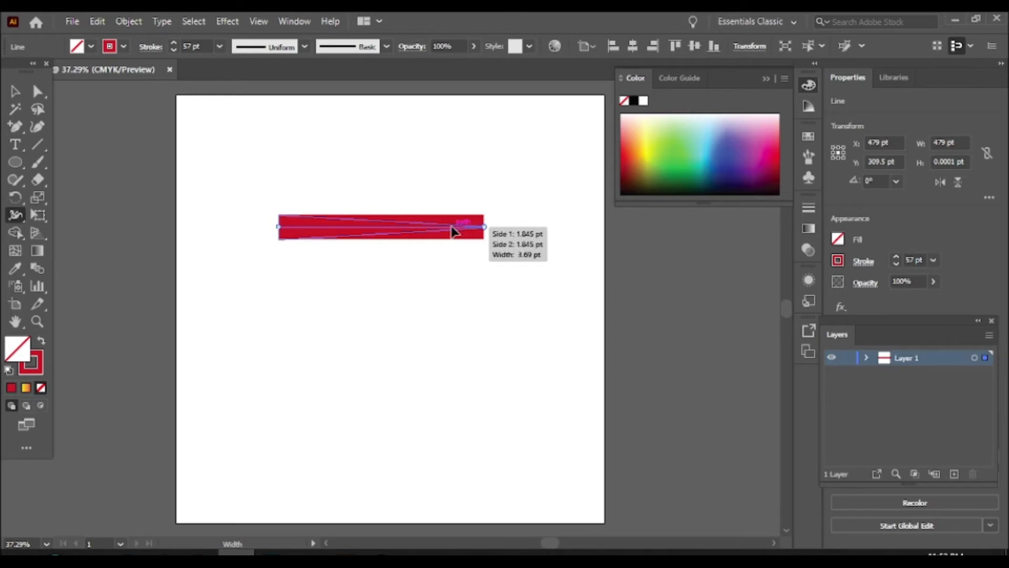
key("ctrl+z")
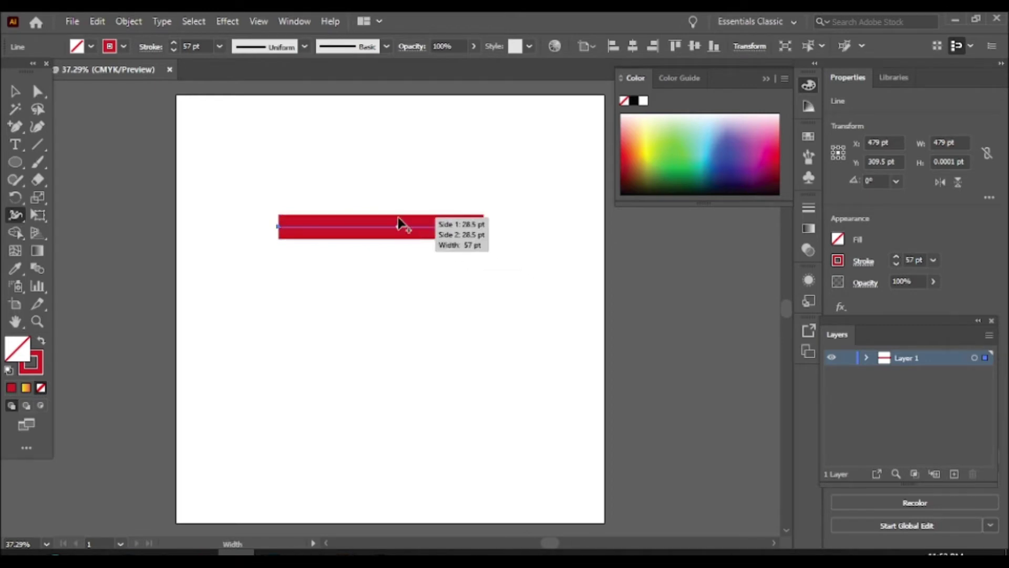
Add width points for a wide middle bulge, a flared right end and a narrower left portion.
left_click_drag(384, 227, 392, 169)
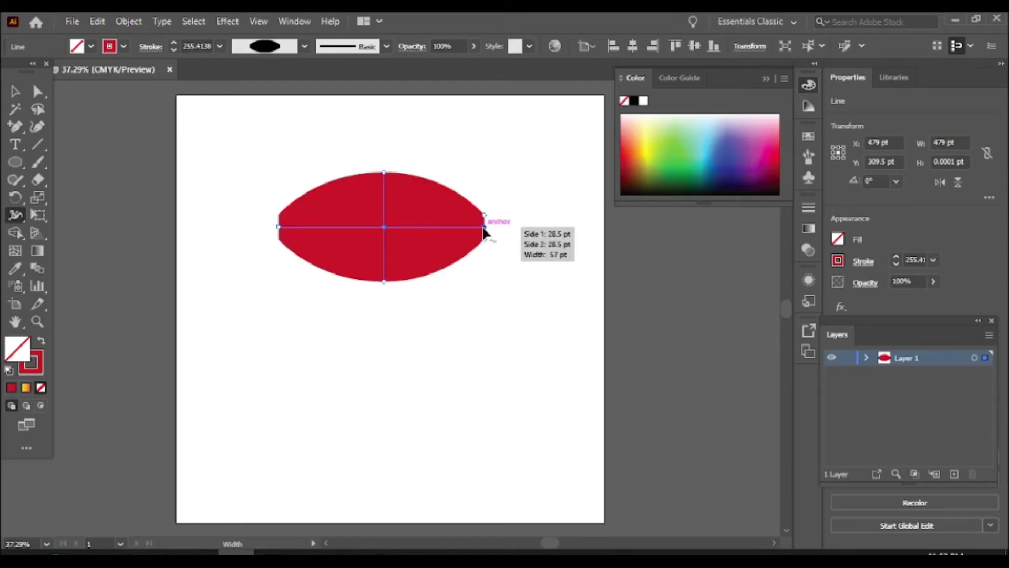
left_click_drag(483, 227, 483, 215)
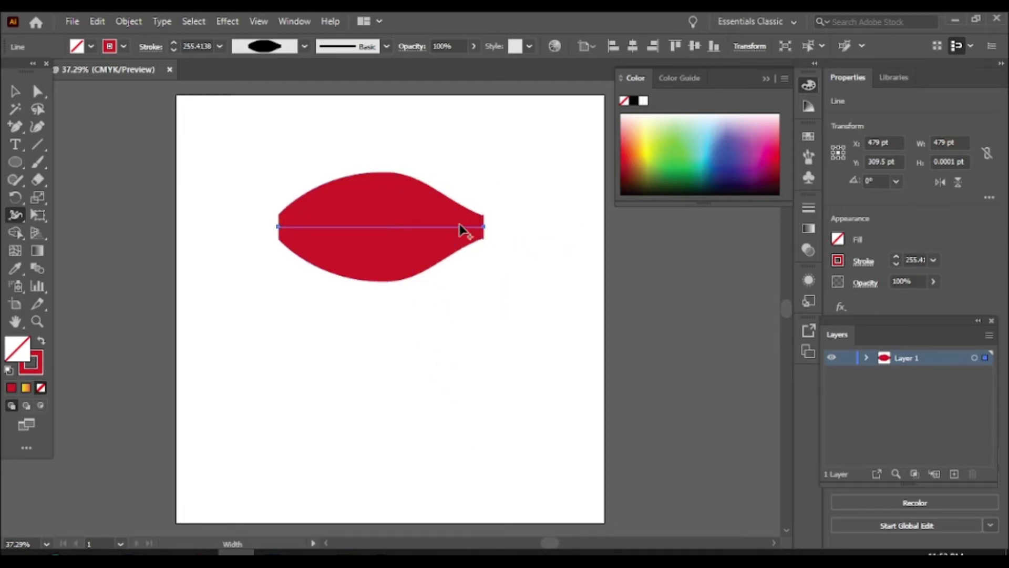
left_click_drag(284, 229, 384, 230)
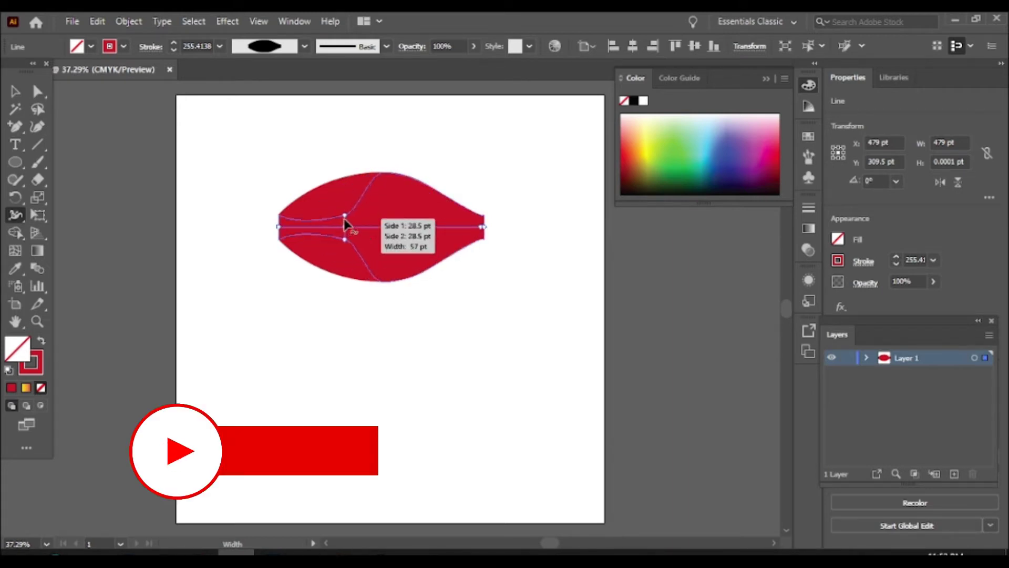
left_click_drag(385, 230, 383, 230)
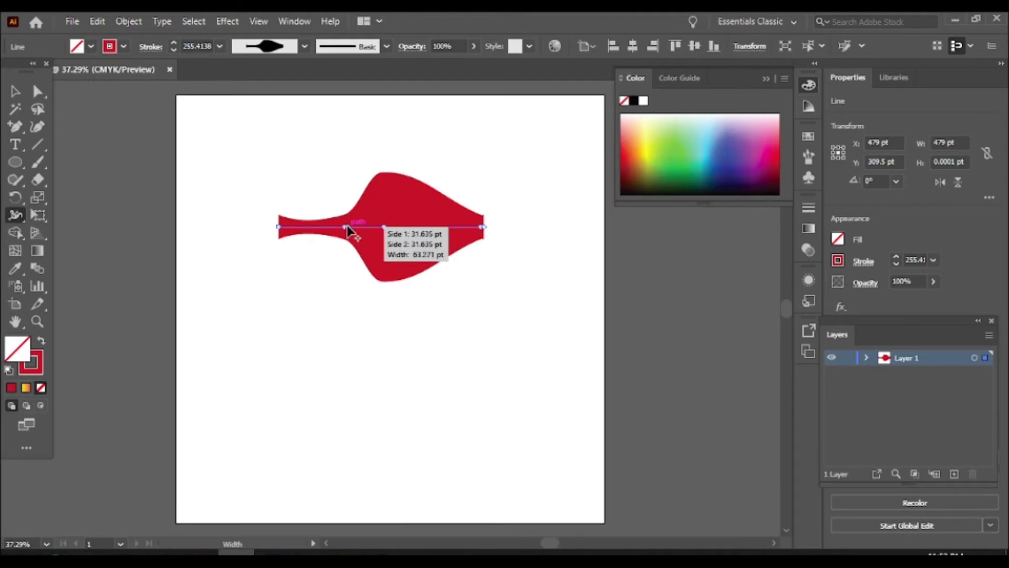
left_click_drag(345, 229, 303, 227)
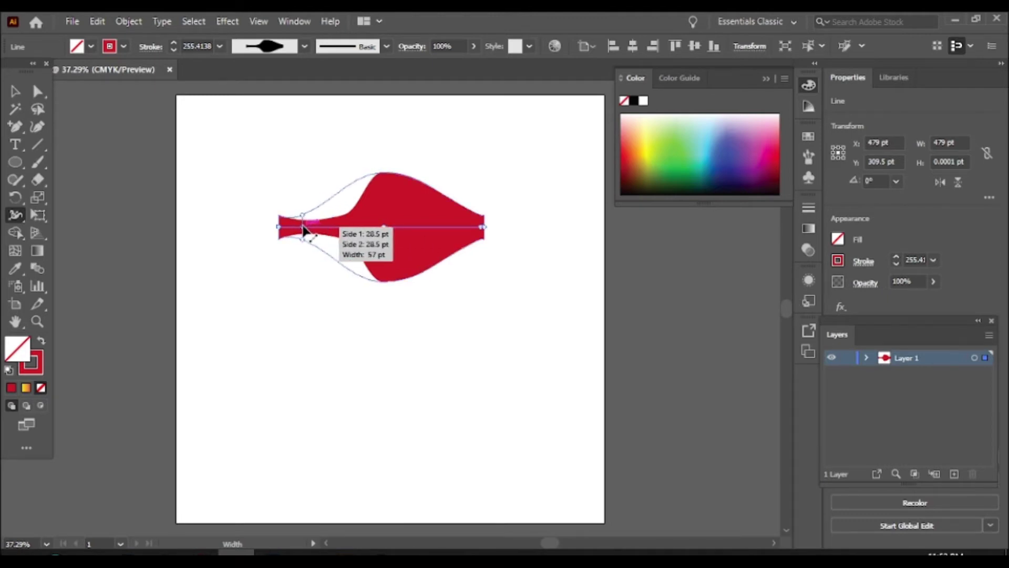
Add a narrow point near the right end, slide the bulge left and taper the right end.
left_click_drag(428, 257, 428, 229)
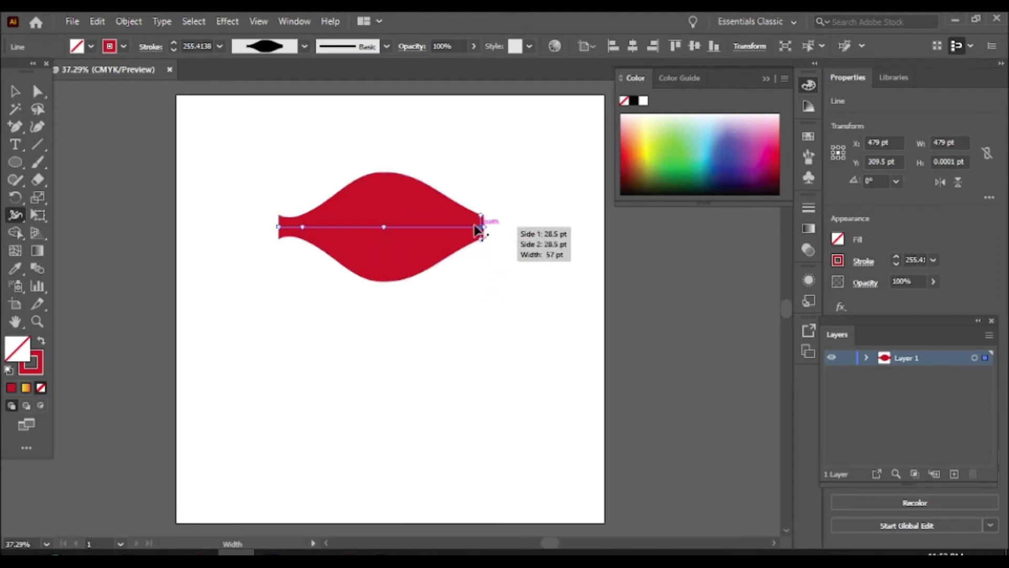
mouse_move(424, 226)
left_mouse_down()
mouse_move(357, 227)
mouse_move(386, 241)
left_mouse_up()
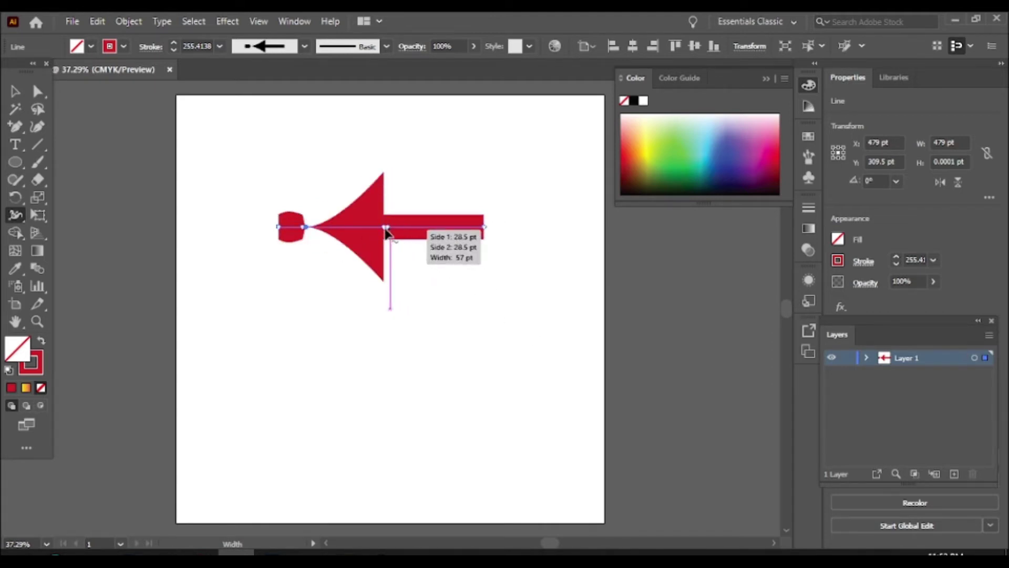
left_click_drag(384, 226, 327, 227)
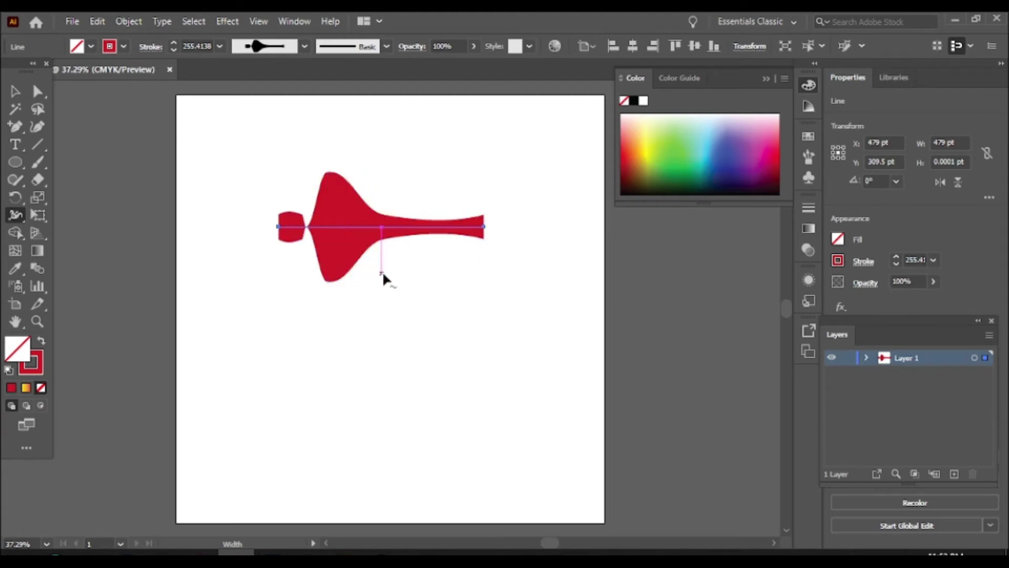
left_click_drag(412, 227, 480, 233)
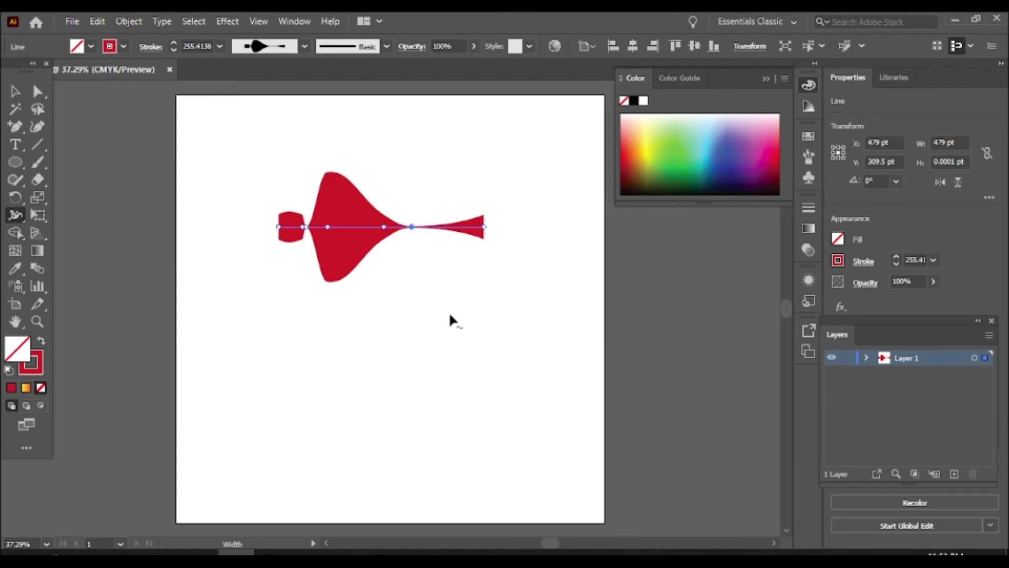
Reposition width points so the bulges become sharp triangular, arrowhead-like wedges.
mouse_move(327, 226)
left_mouse_down()
mouse_move(350, 227)
mouse_move(341, 227)
left_mouse_up()
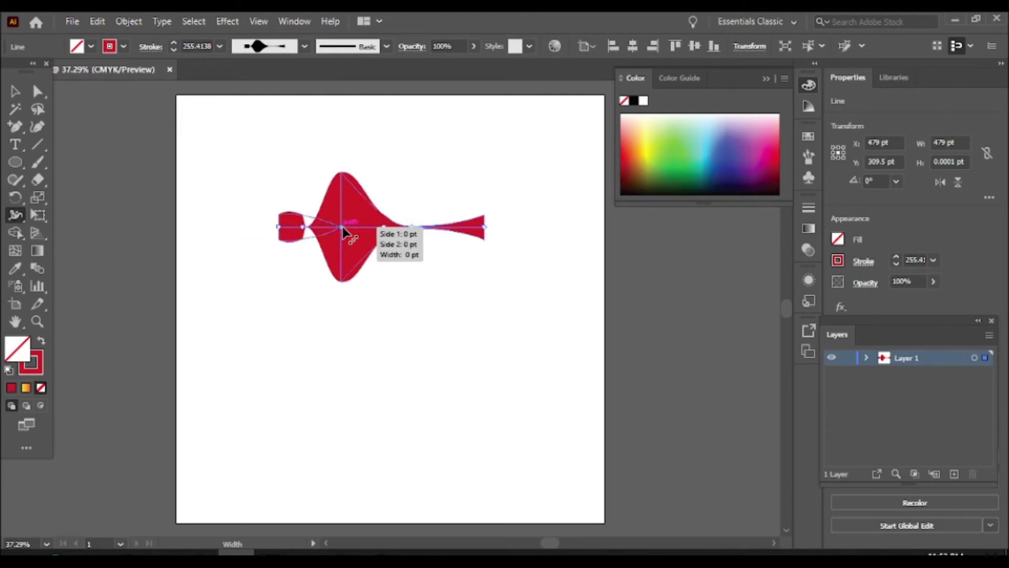
key("ctrl+z")
left_click_drag(376, 232, 388, 227)
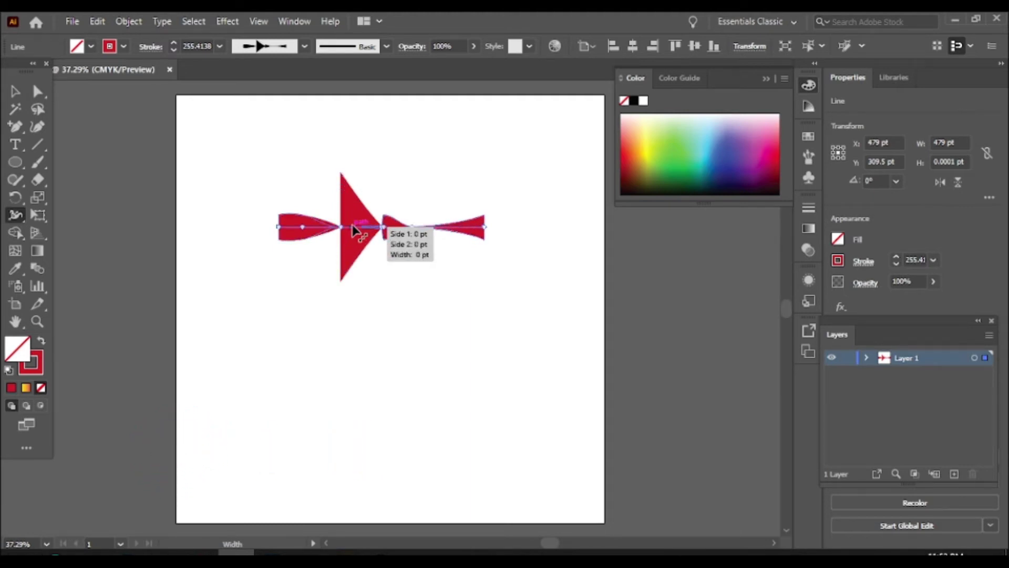
left_click_drag(354, 213, 392, 272)
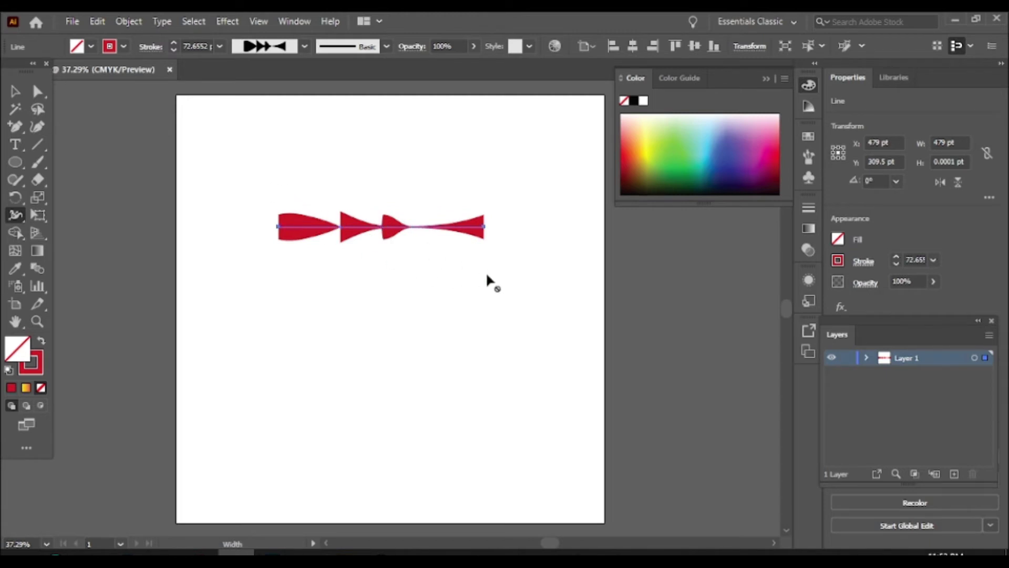
left_click(16, 94)
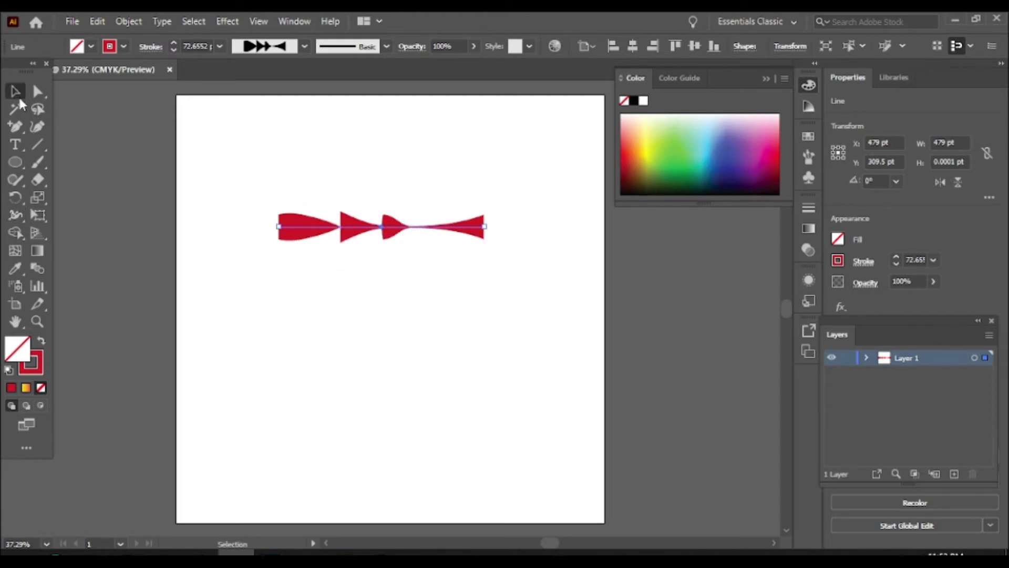
Rotate the sculpted stroke 90° so it stands vertically at 270°.
left_click_drag(520, 271, 518, 269)
mouse_move(491, 223)
left_mouse_down()
mouse_move(466, 277)
mouse_move(404, 308)
mouse_move(415, 314)
left_mouse_up()
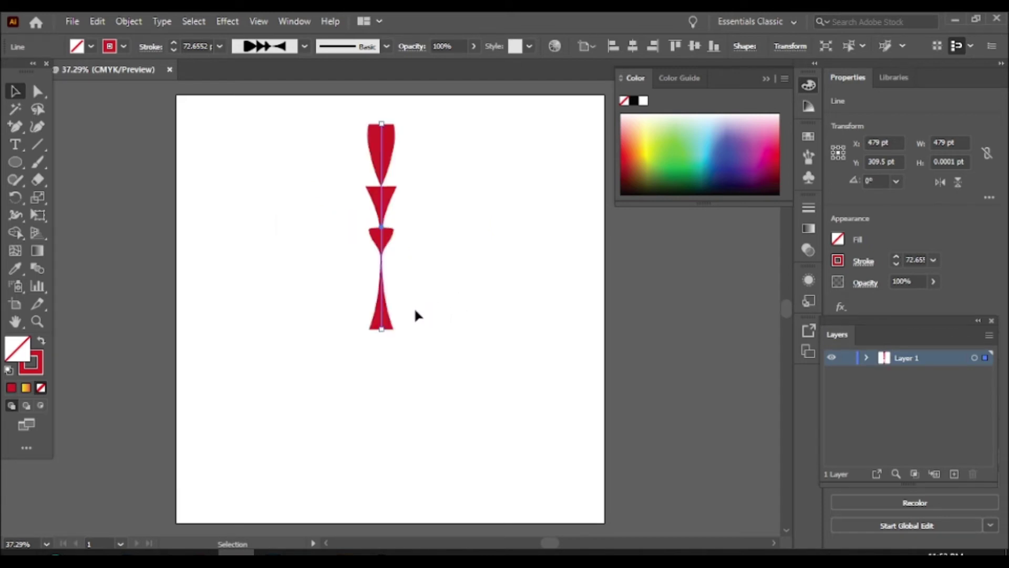
left_click(457, 315)
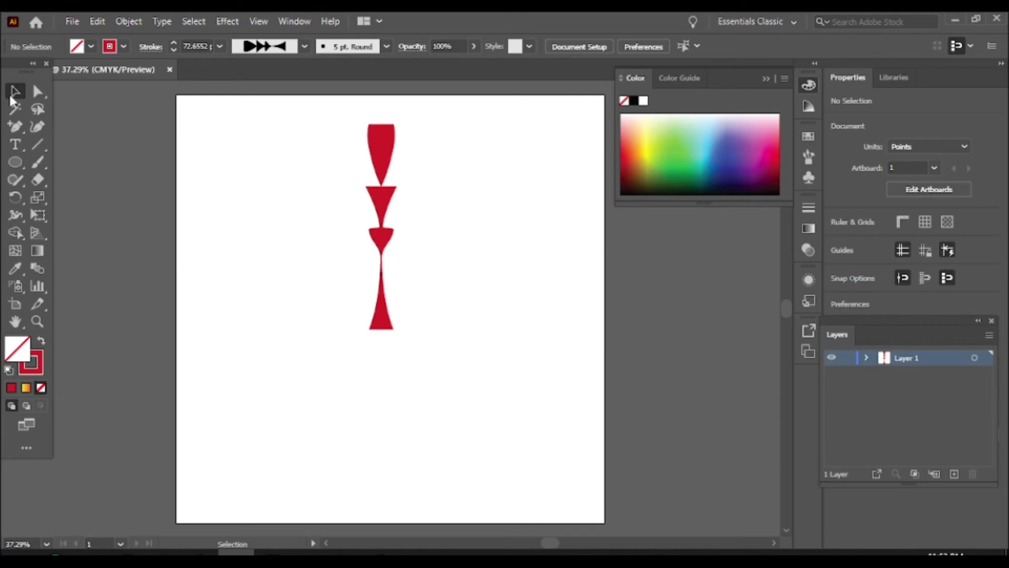
left_click_drag(399, 259, 453, 381)
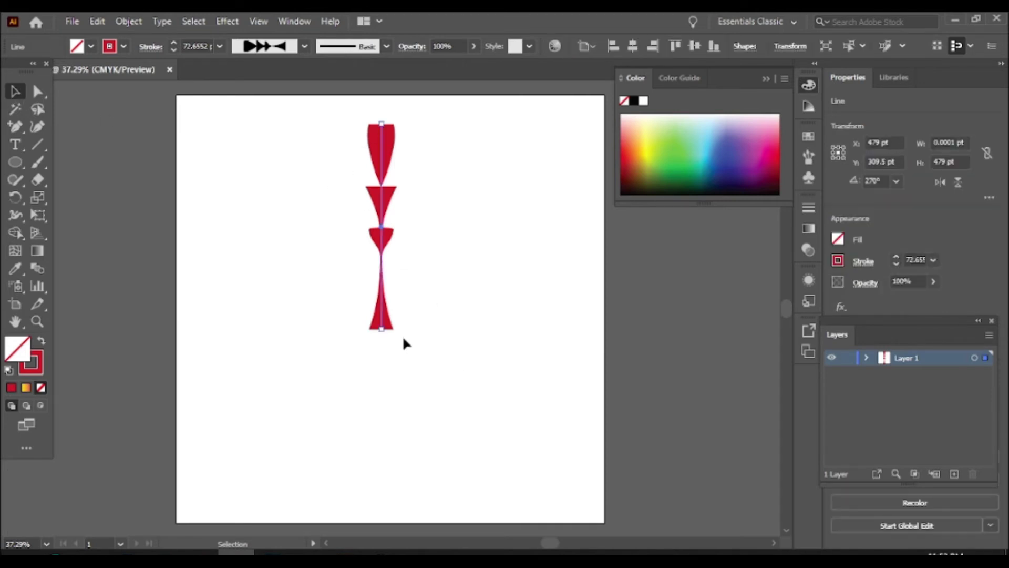
Make a 45° rotated copy of the arm around a centre point just below it.
key("r")
left_click(400, 365, "alt")
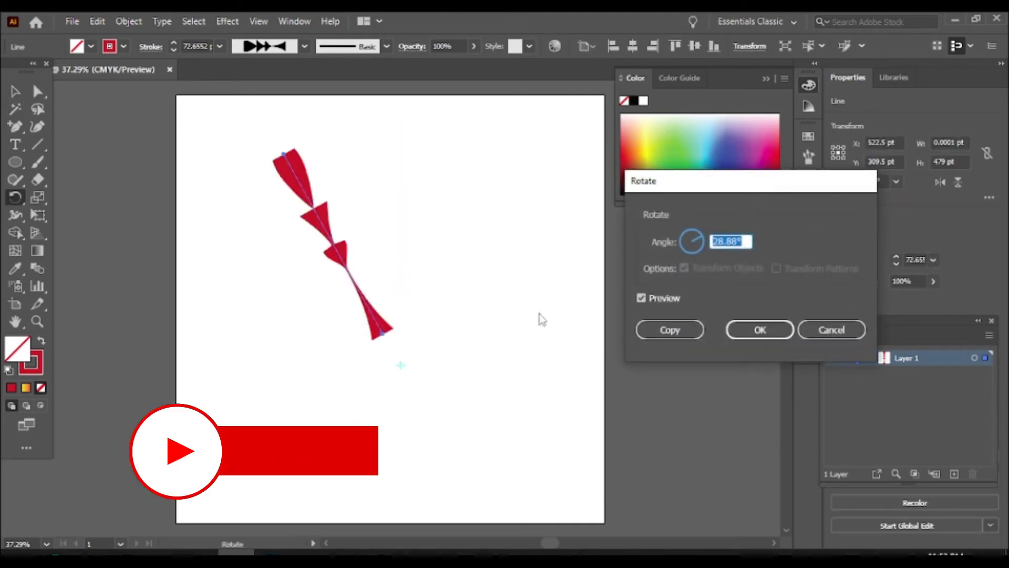
type("4")
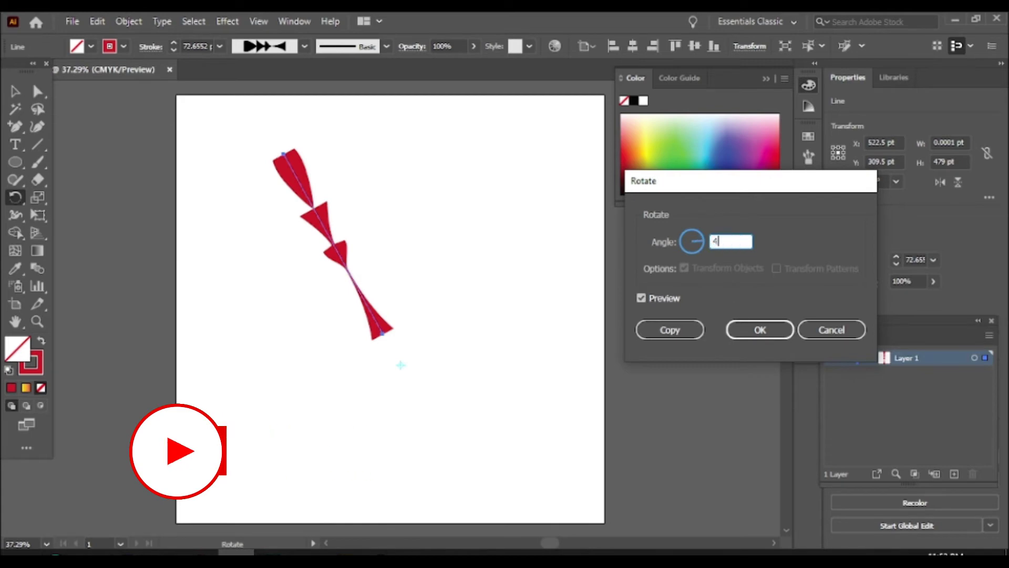
type("5")
left_click(666, 330)
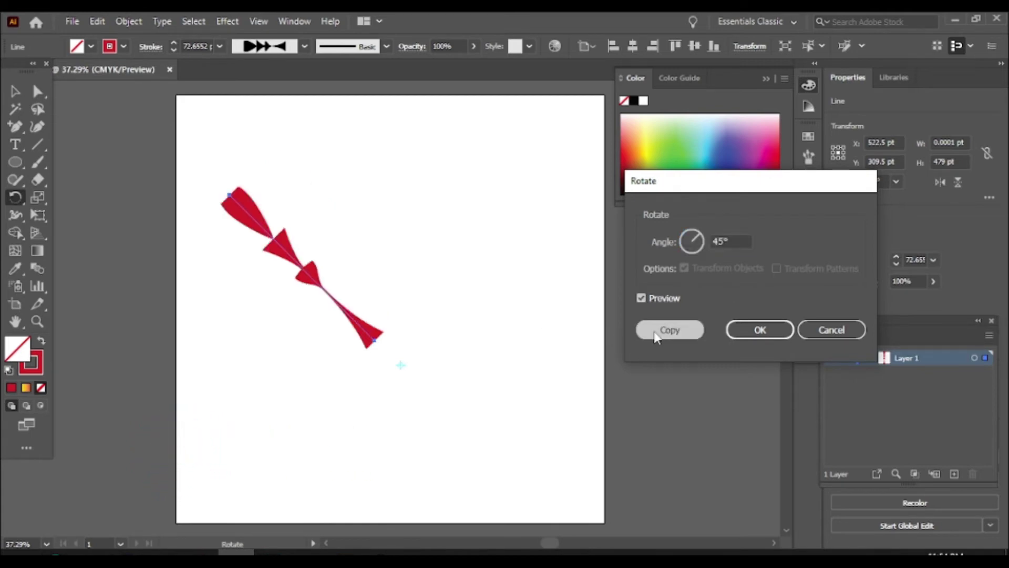
Repeat the 45° rotated copy with Ctrl+D until eight arms form the star.
key("ctrl+d")
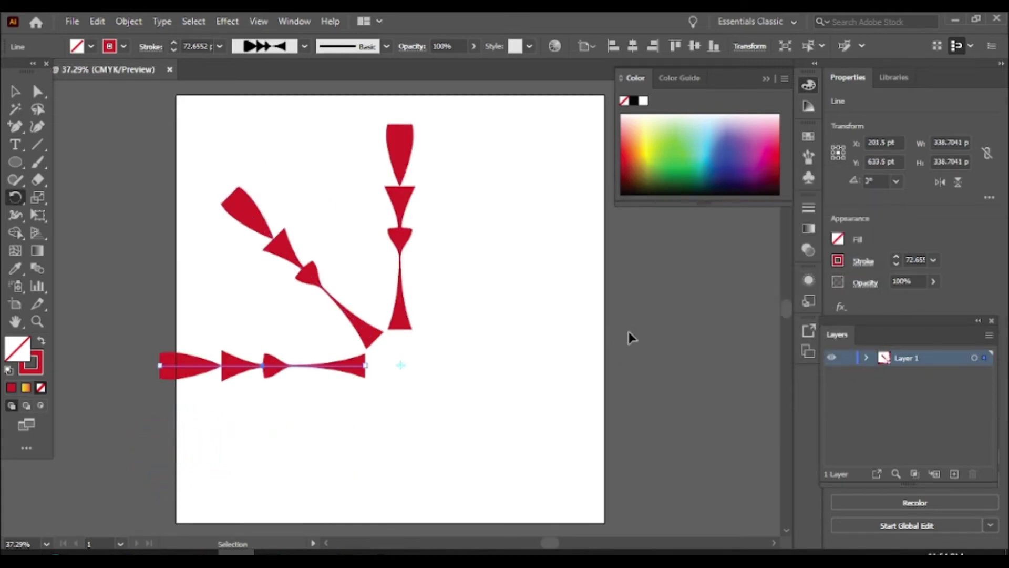
key("ctrl+d")
key("ctrl+d")
key("ctrl+d")
key("ctrl+d")
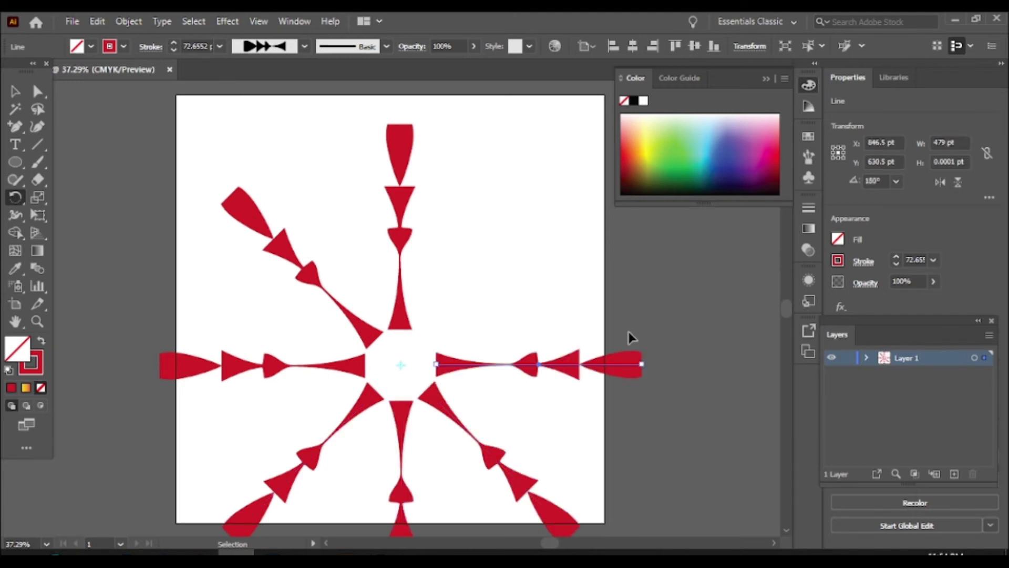
key("ctrl+d")
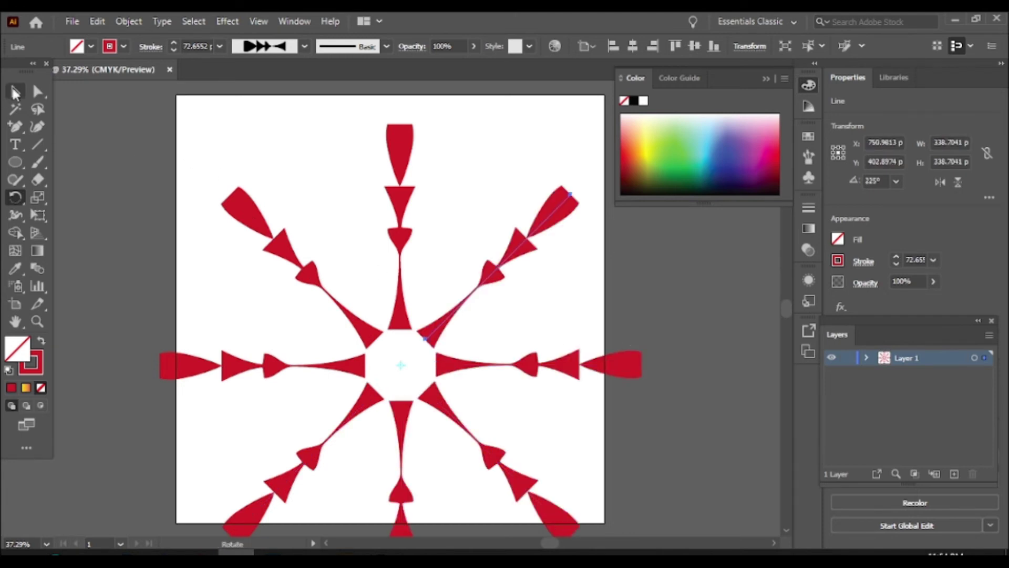
left_click(15, 93)
left_click_drag(187, 137, 408, 329)
Select all the arms, group them, and scale the snowflake down.
key("a")
key("ctrl+a")
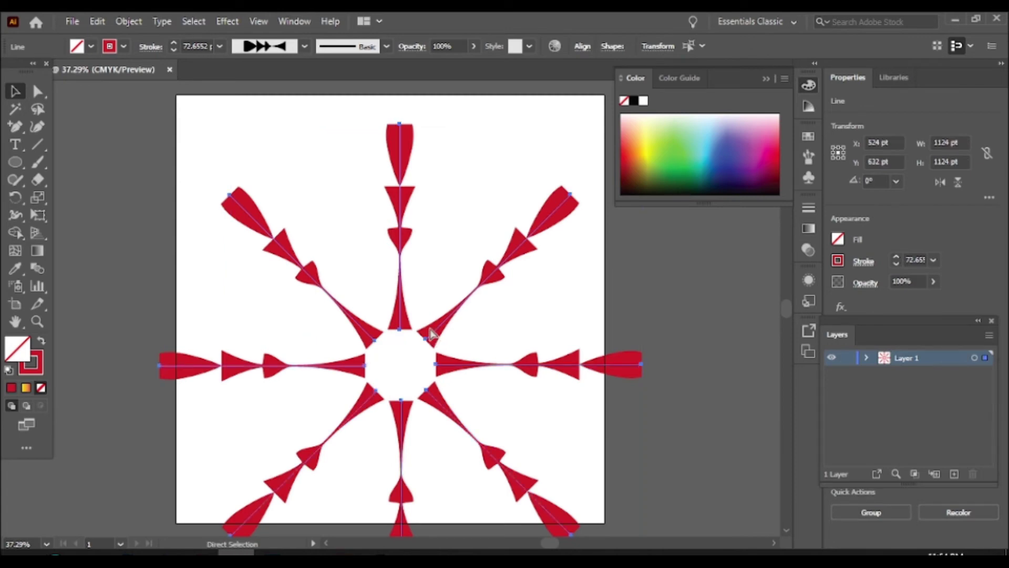
key("v")
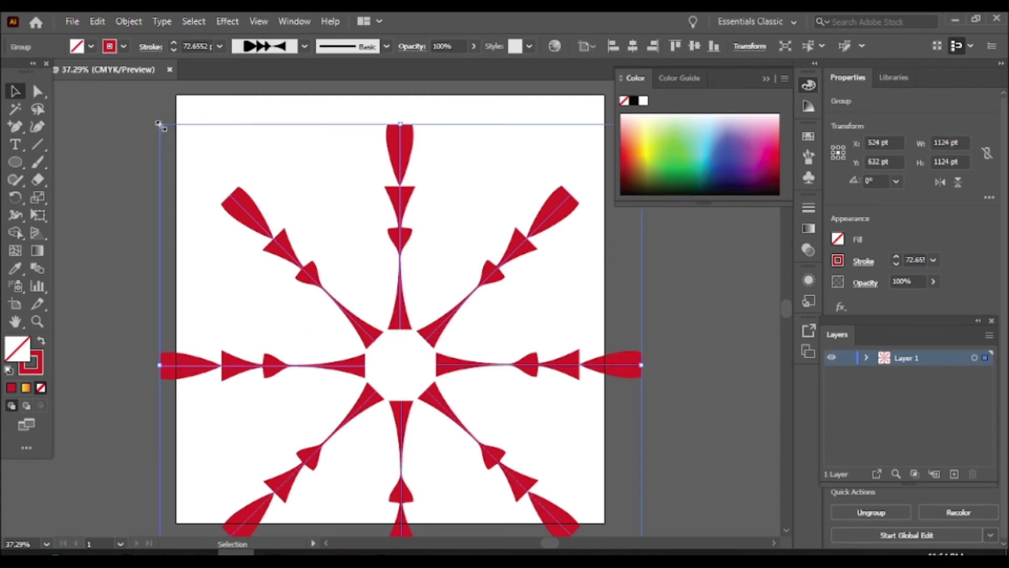
left_click_drag(159, 124, 345, 340)
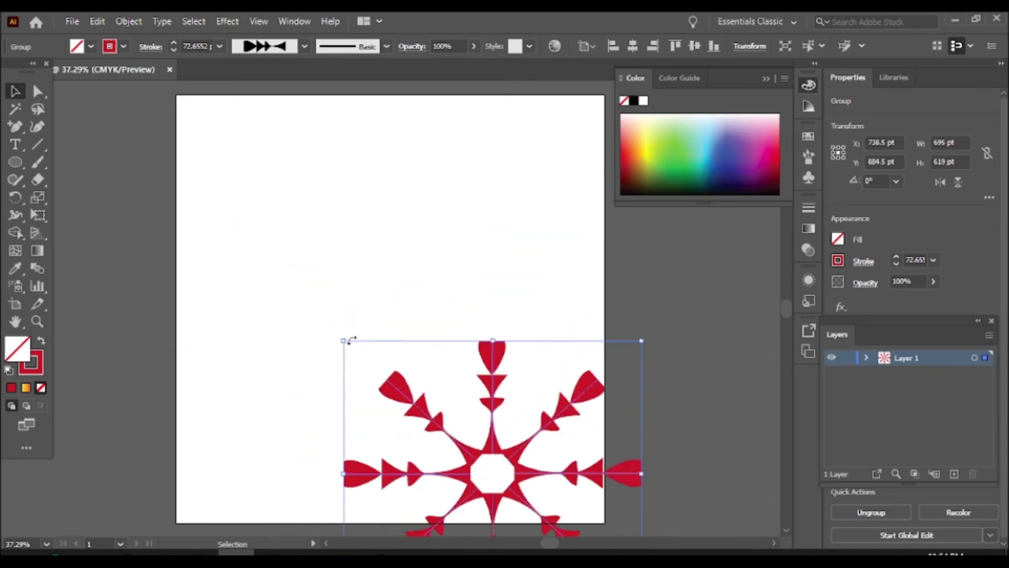
Align the snowflake to the horizontal and vertical centre of the artboard.
left_click_drag(494, 406, 392, 212)
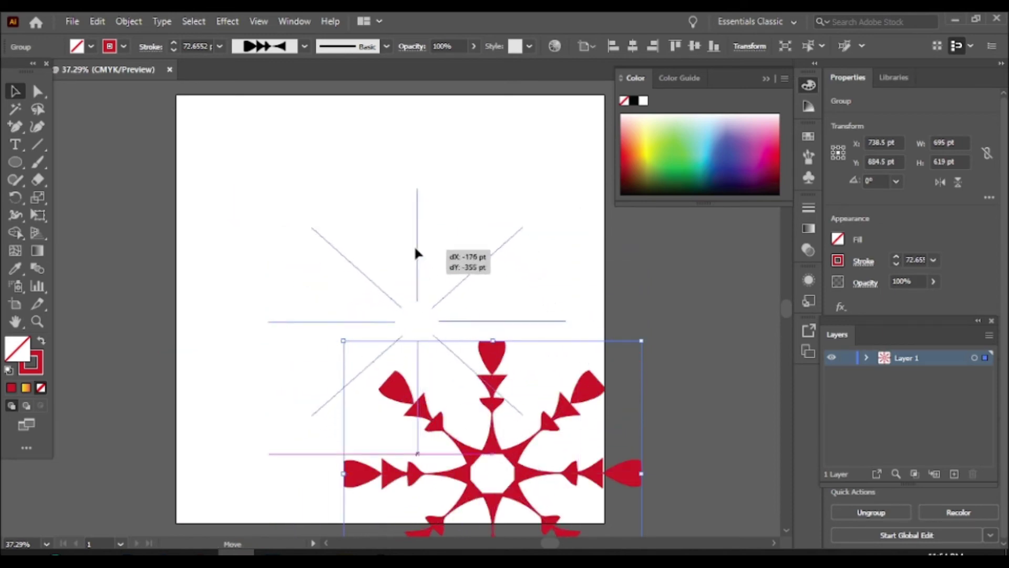
left_click_drag(392, 212, 382, 227)
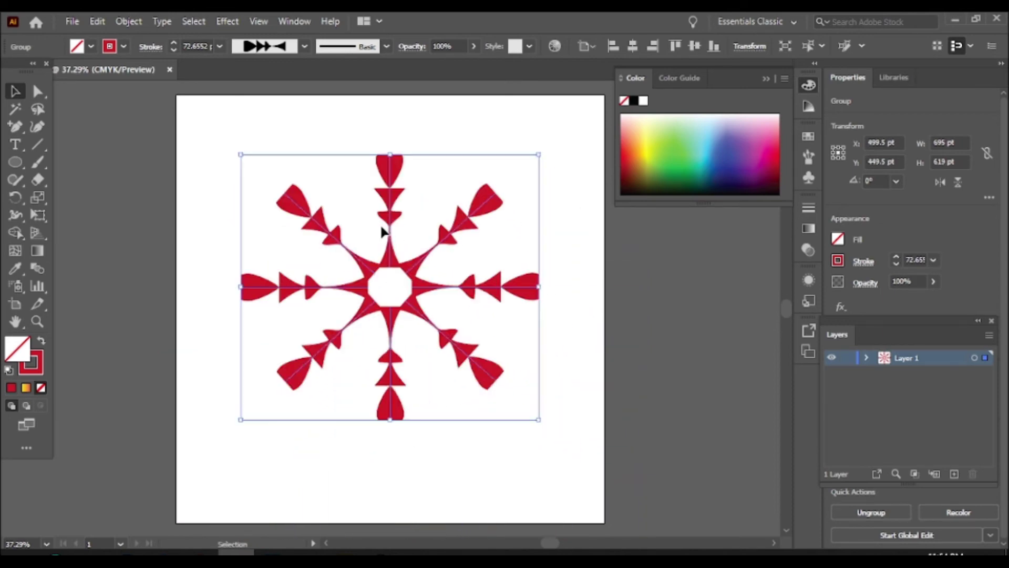
left_click(633, 46)
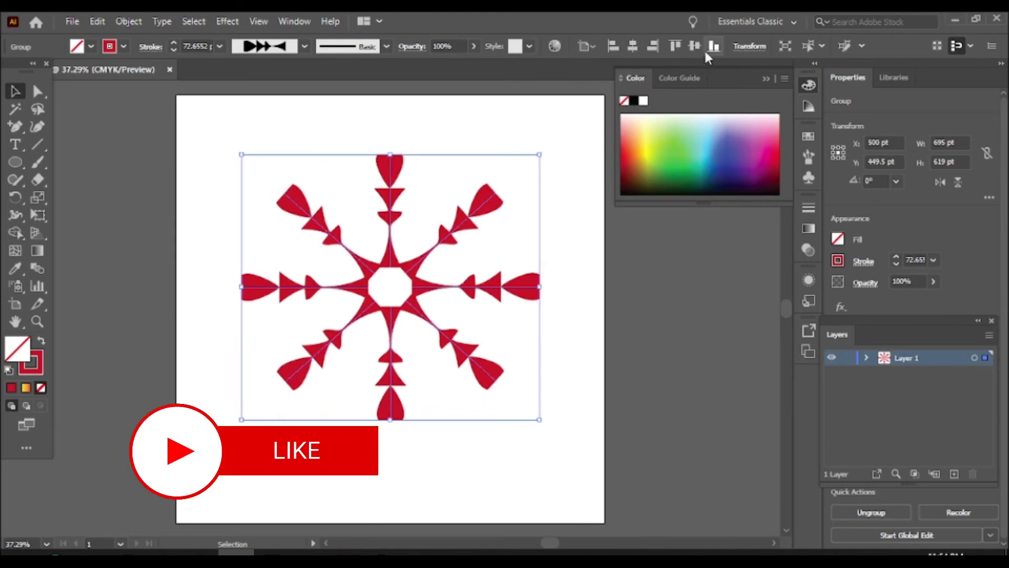
left_click(694, 46)
Enlarge the grouped snowflake slightly to about 737 × 694 pt.
left_click(566, 199)
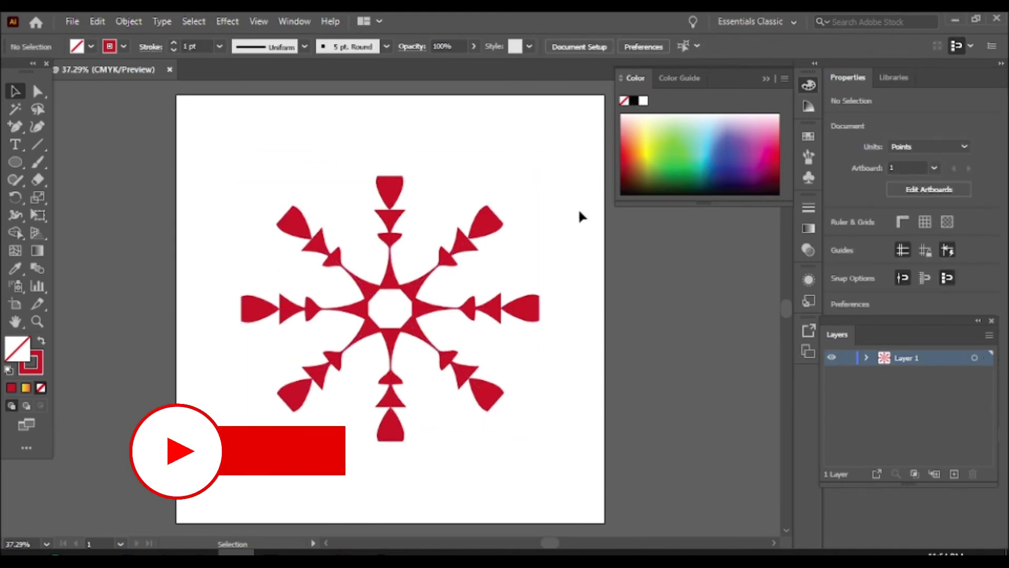
left_click_drag(247, 183, 591, 469)
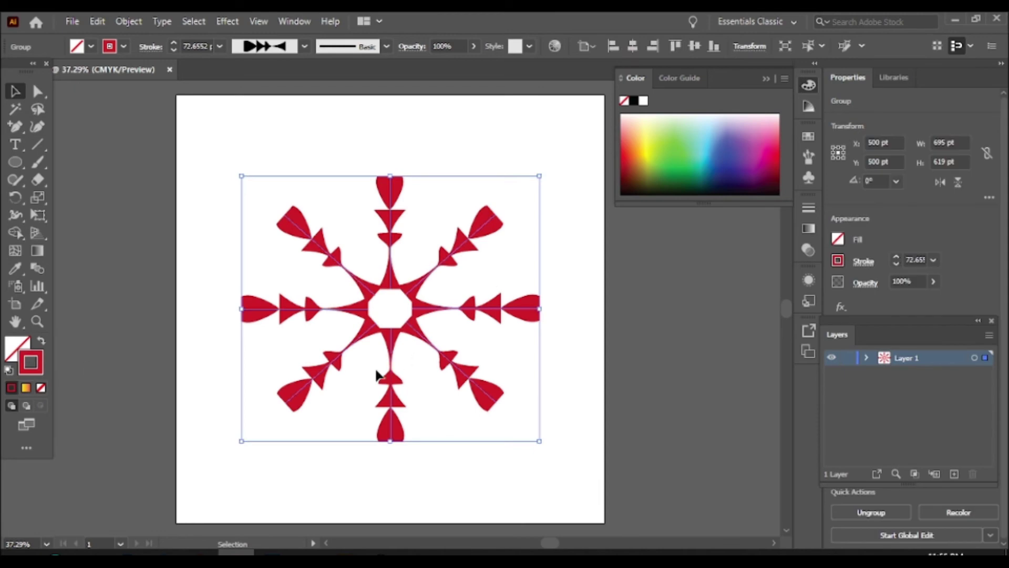
left_click(553, 422)
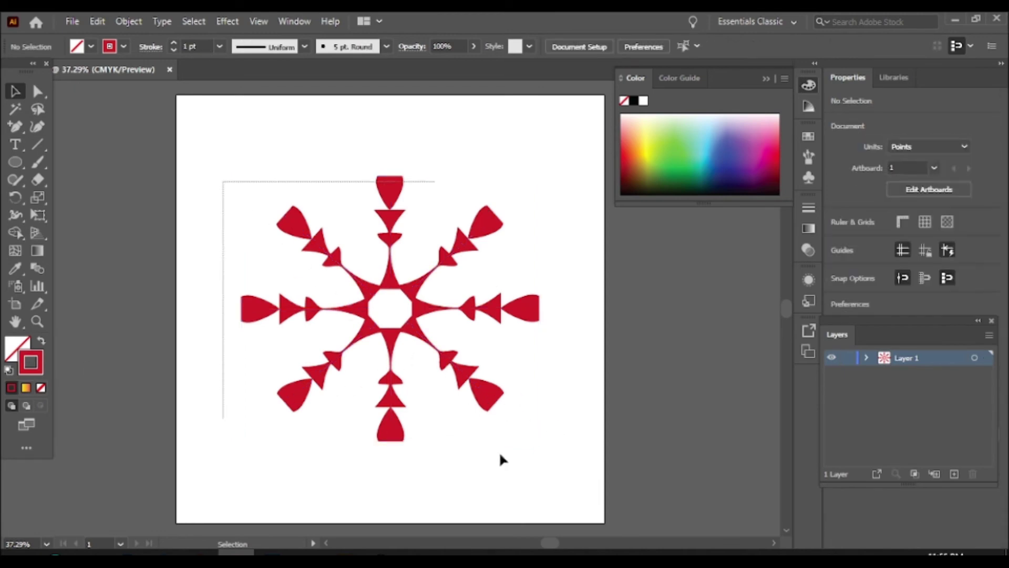
left_click_drag(448, 428, 582, 477)
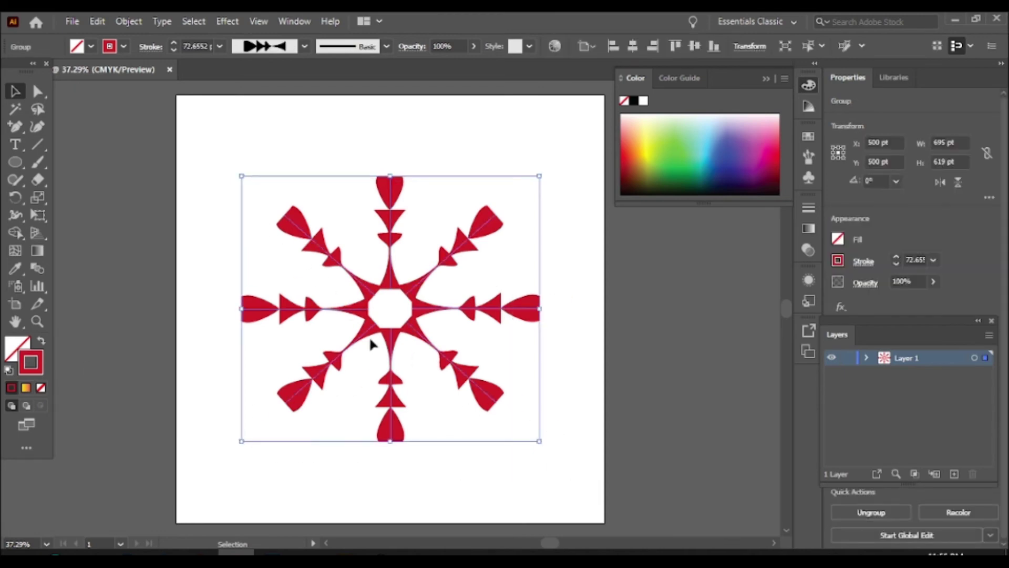
left_click_drag(540, 175, 559, 146)
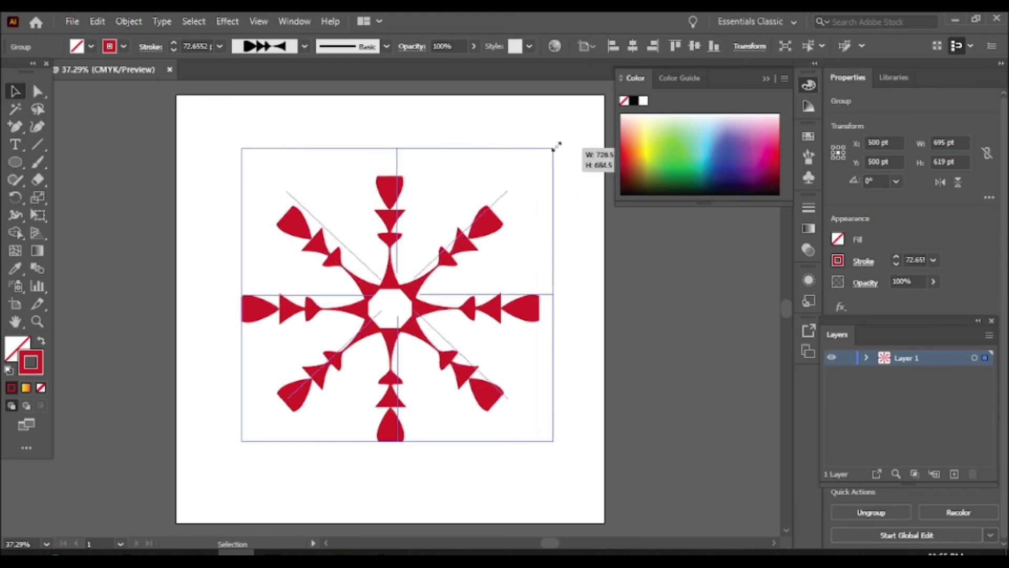
left_click(584, 332)
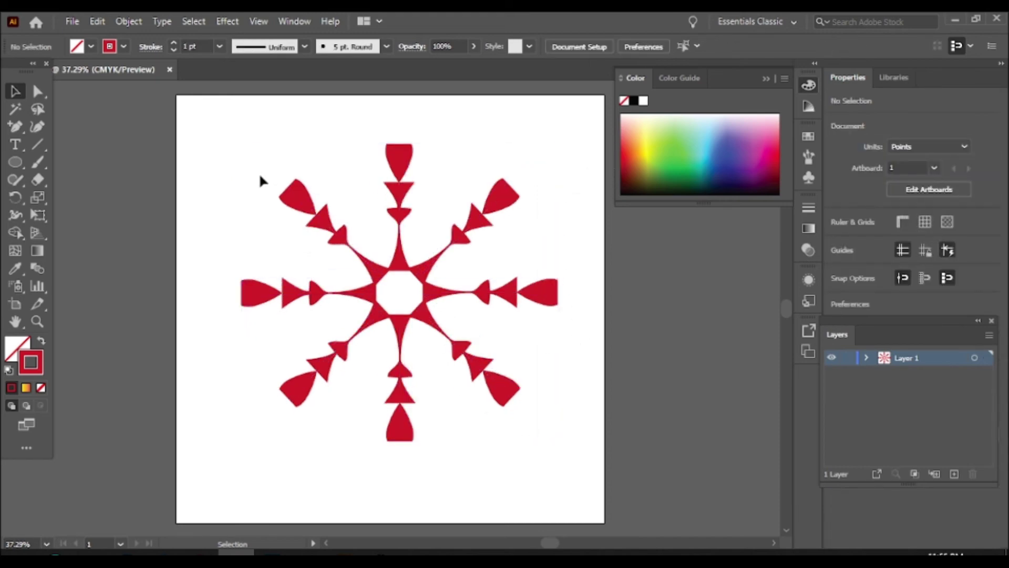
left_click_drag(262, 188, 542, 446)
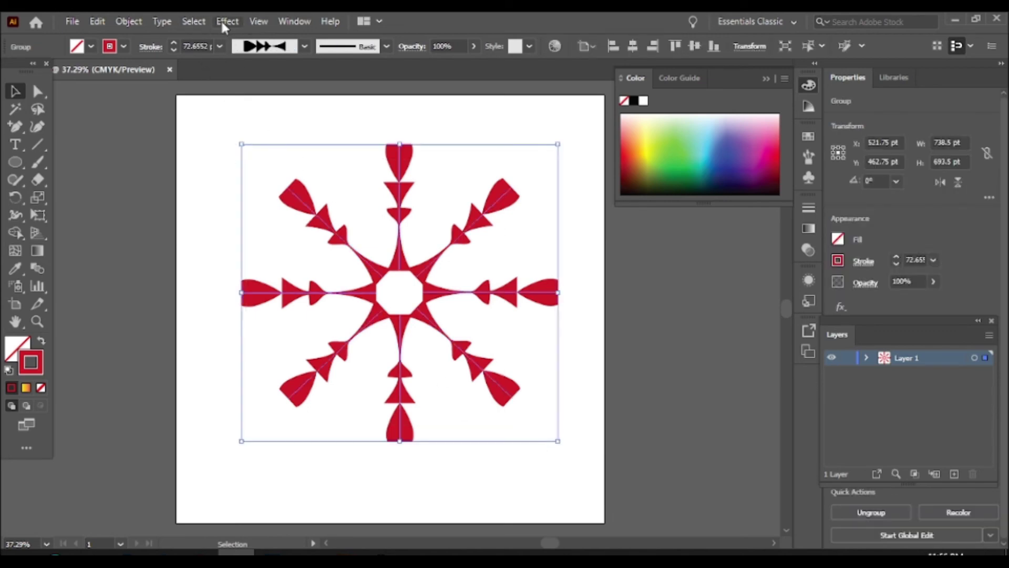
Apply a Stylize Drop Shadow with X Offset 12 pt and Y Offset 15 pt.
left_click(223, 24)
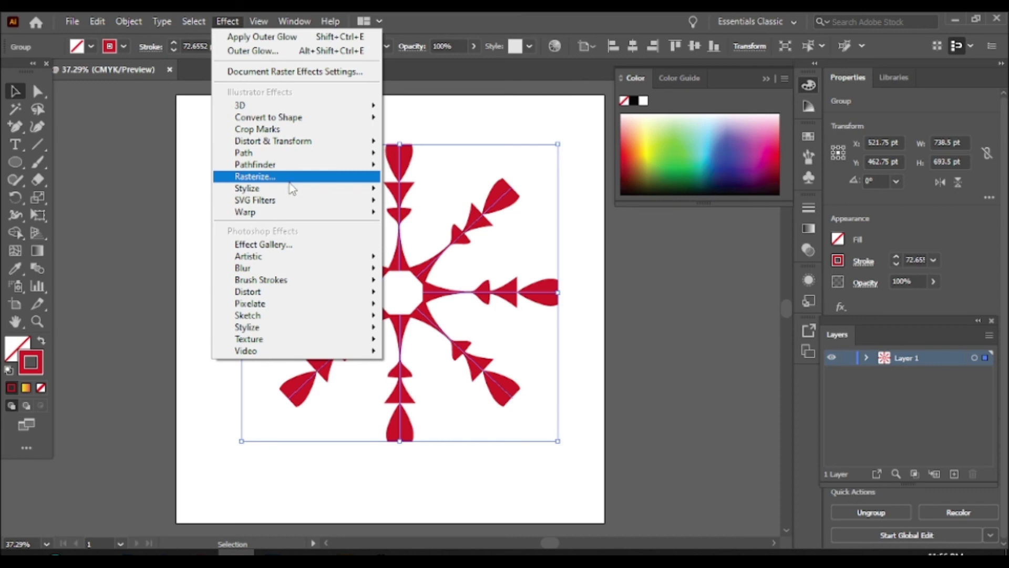
mouse_move(247, 188)
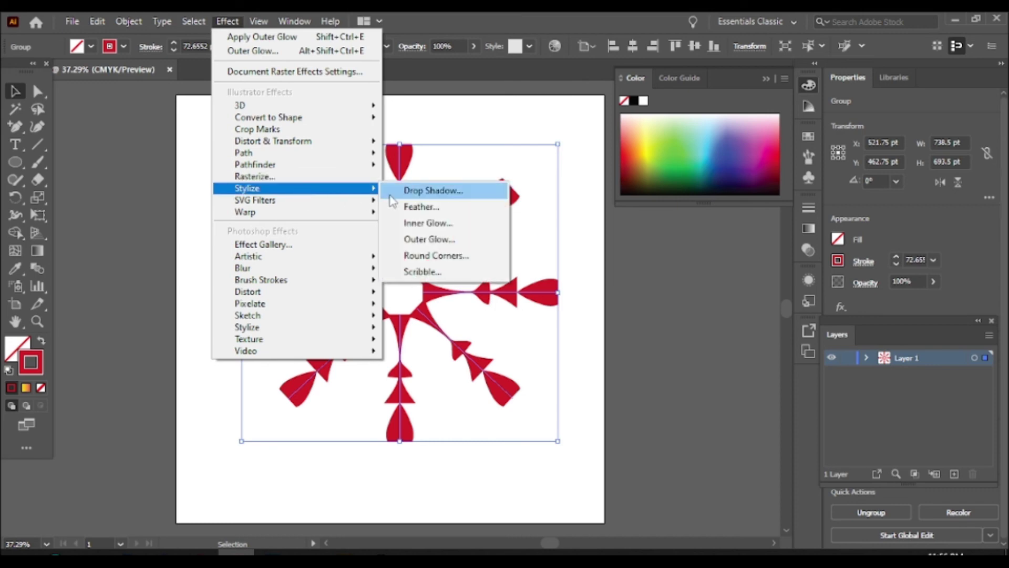
left_click(450, 191)
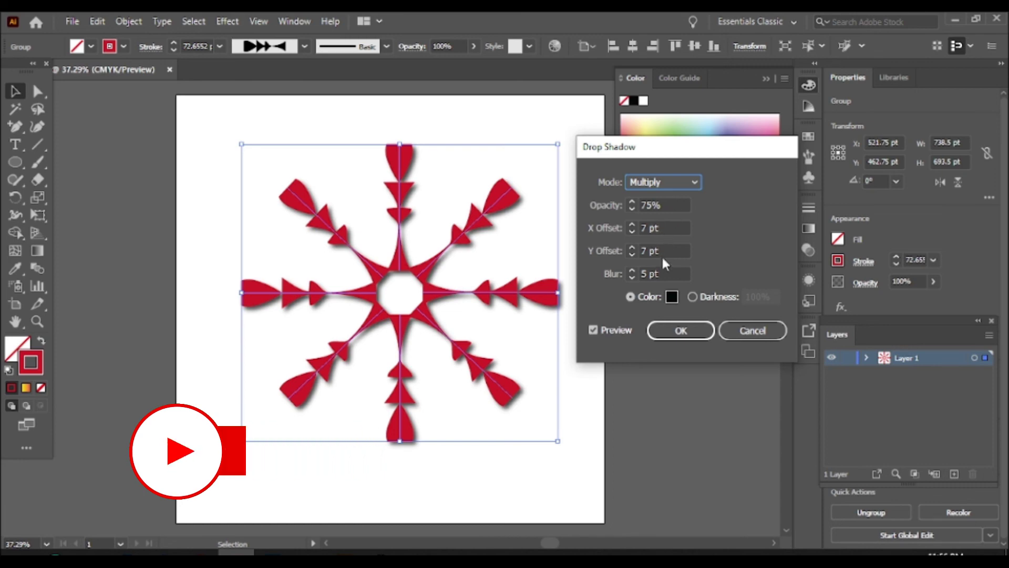
left_click_drag(665, 228, 596, 231)
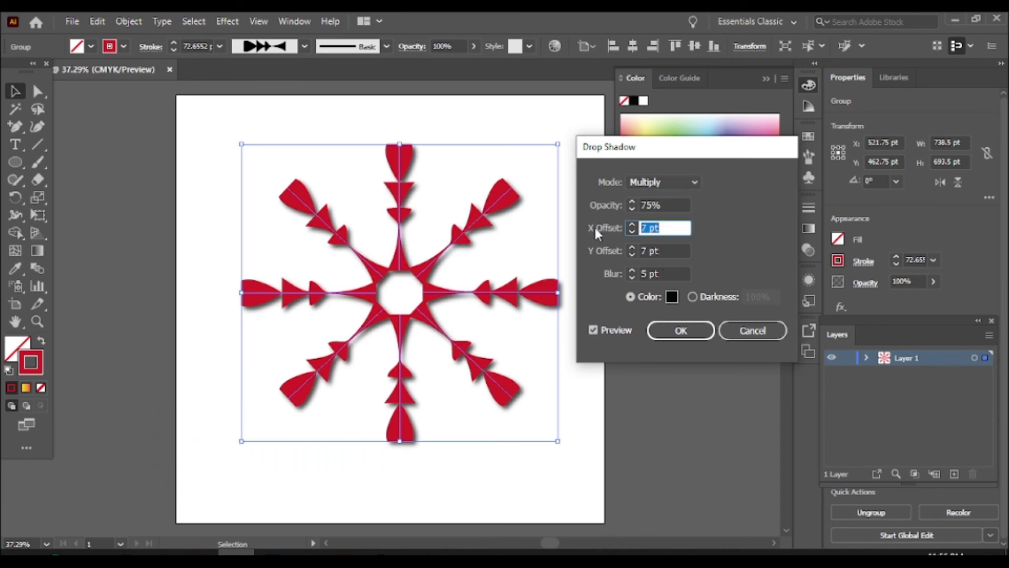
key("Up")
key("Up")
key("Up")
key("Up")
key("Up")
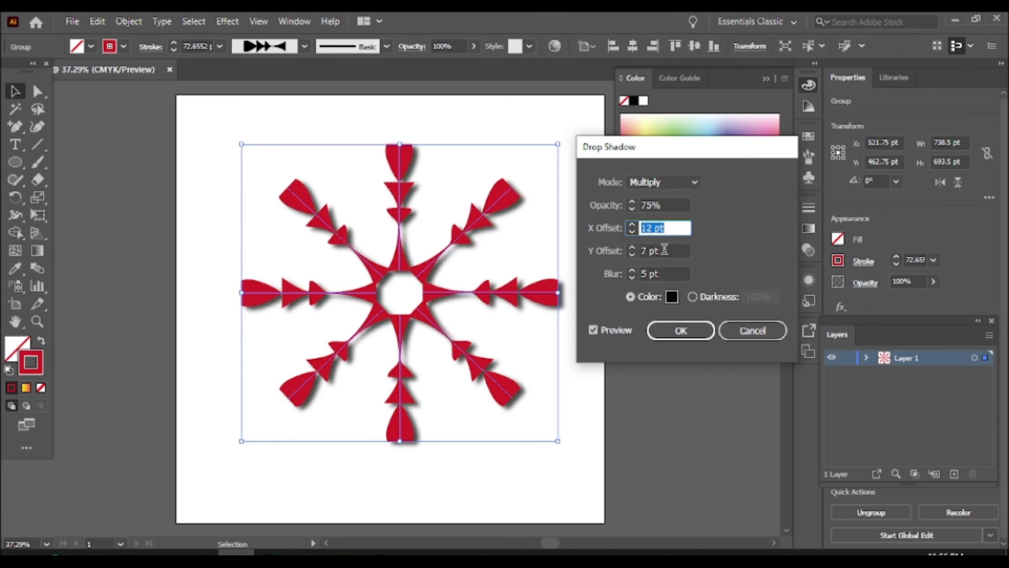
left_click_drag(663, 249, 601, 258)
key("Up")
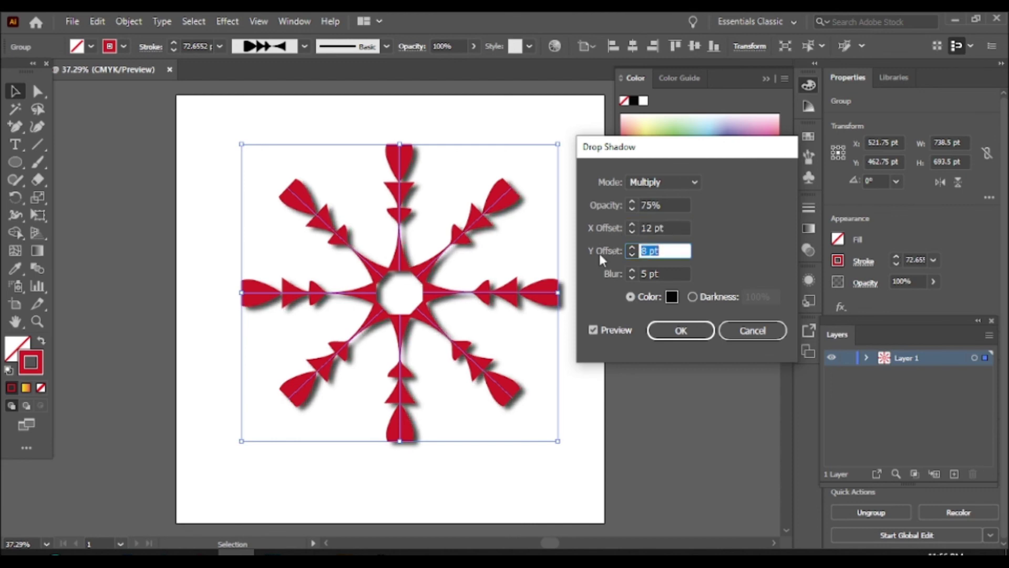
key("Up")
key("Up")
key("Up")
key("Up")
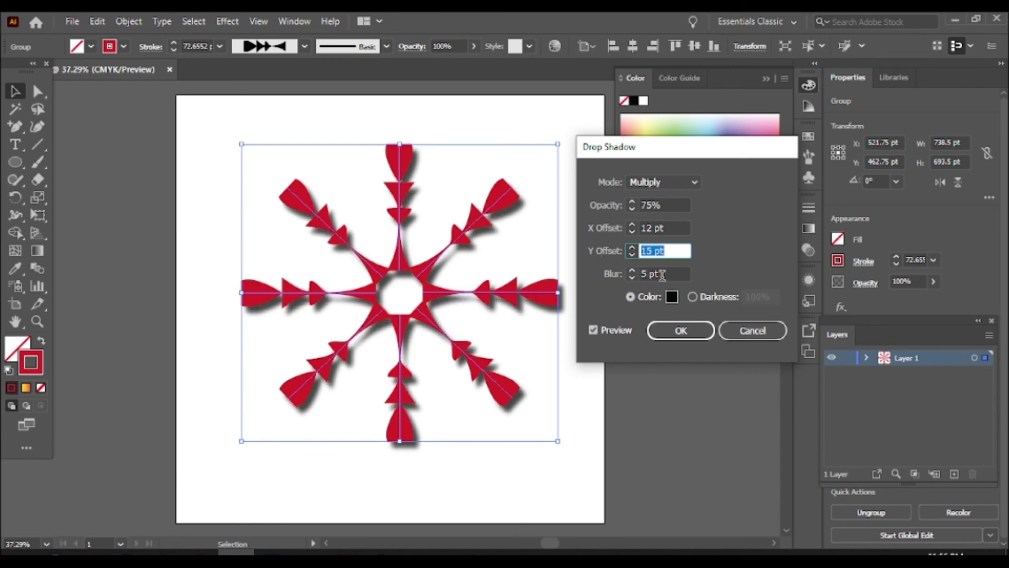
left_click(677, 330)
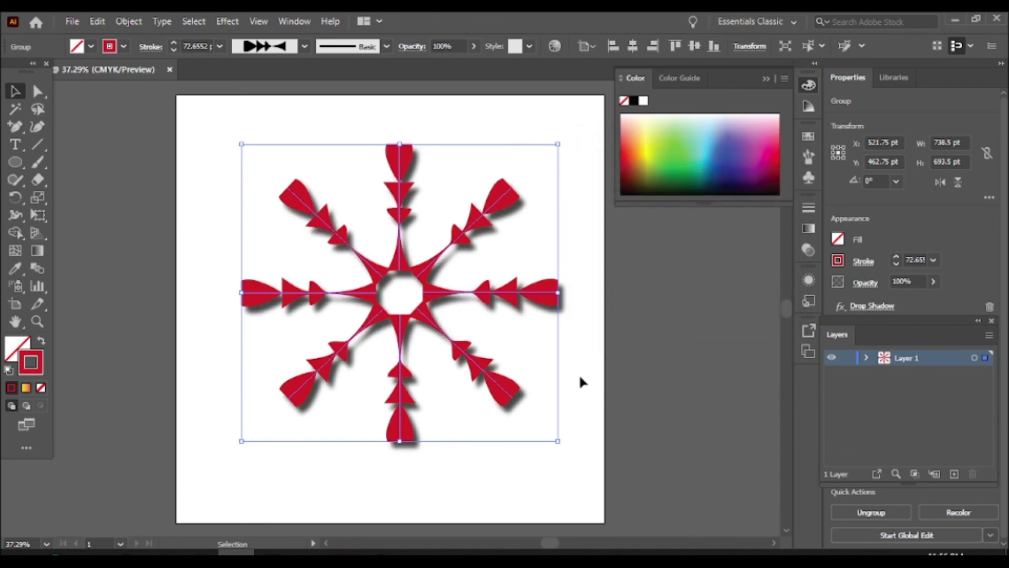